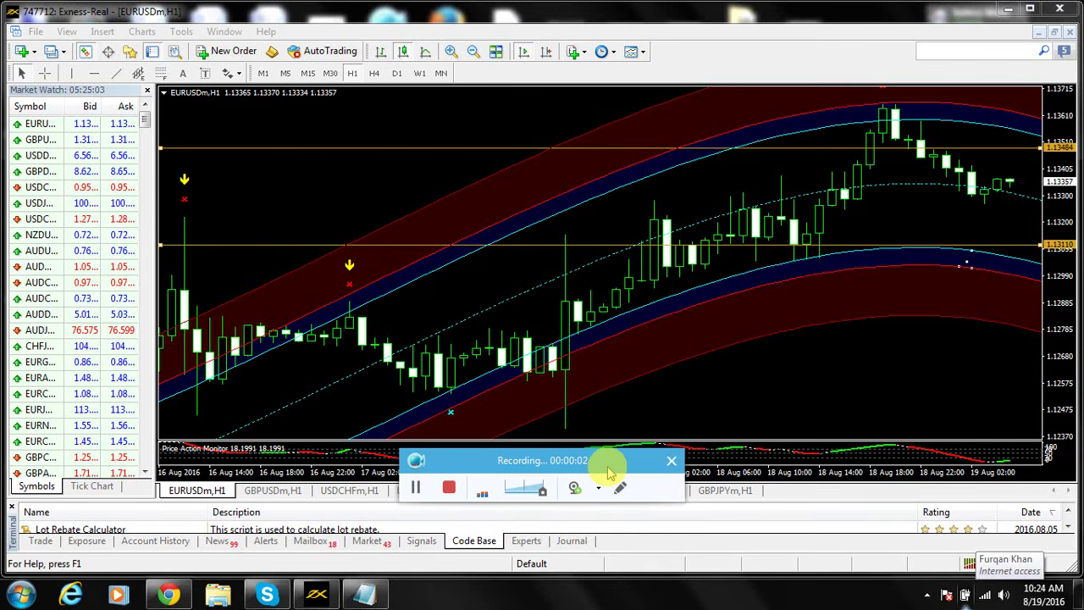
Flip through the GBPUSD, USDCHF, USDJPY and USDCAD hourly charts.
left_click_drag(610, 471, 601, 504)
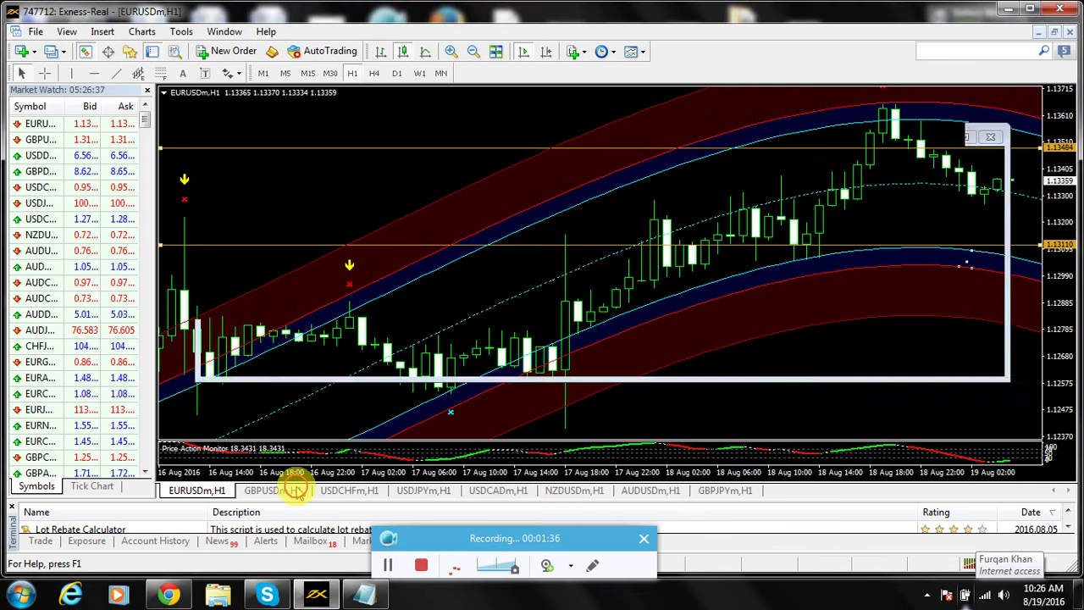
left_click(288, 490)
left_click(329, 493)
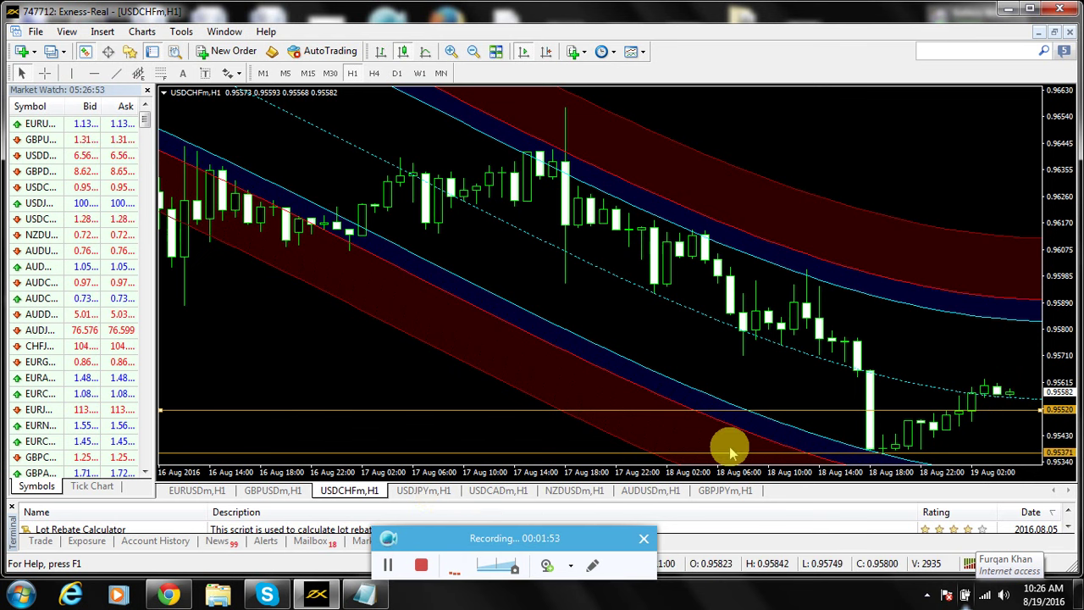
left_click(423, 491)
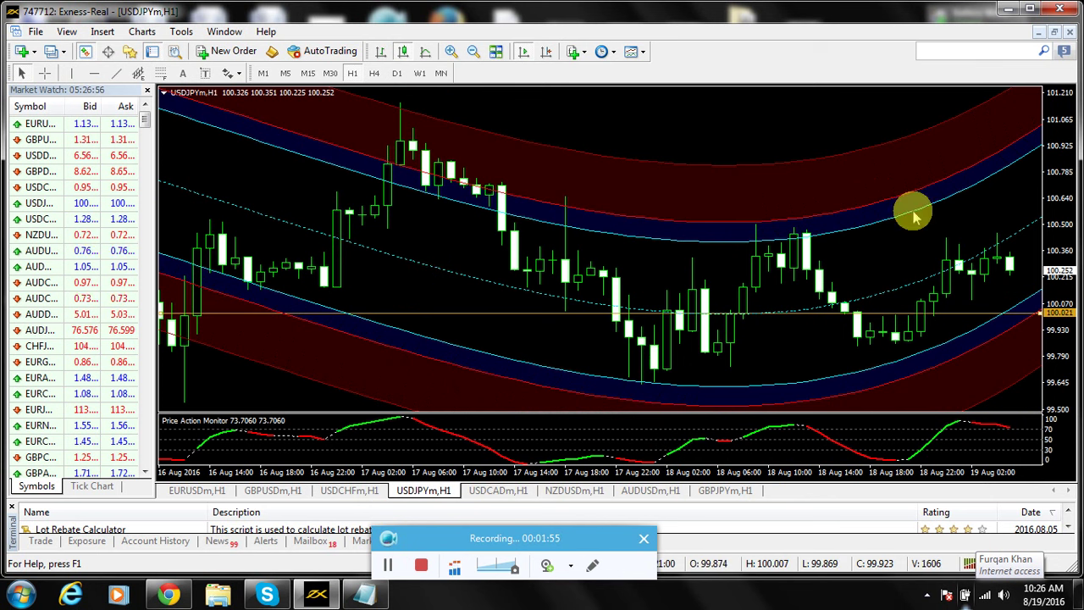
left_click(498, 492)
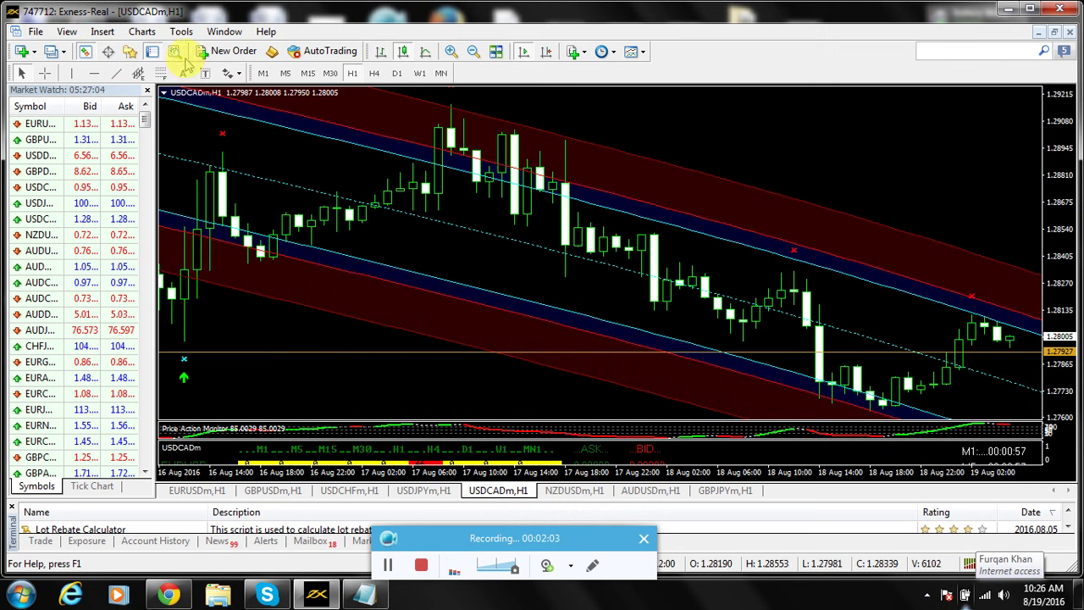
Draw a horizontal entry line at 1.27669 on USDCAD, then bring up the NZDUSD chart.
left_click(96, 75)
left_click(1022, 403)
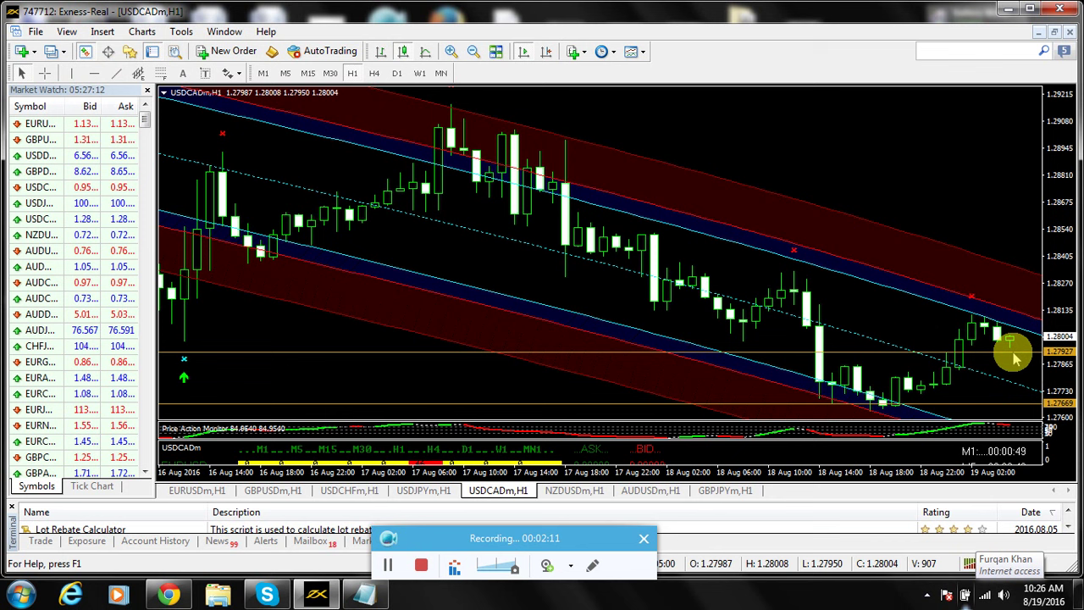
left_click(590, 492)
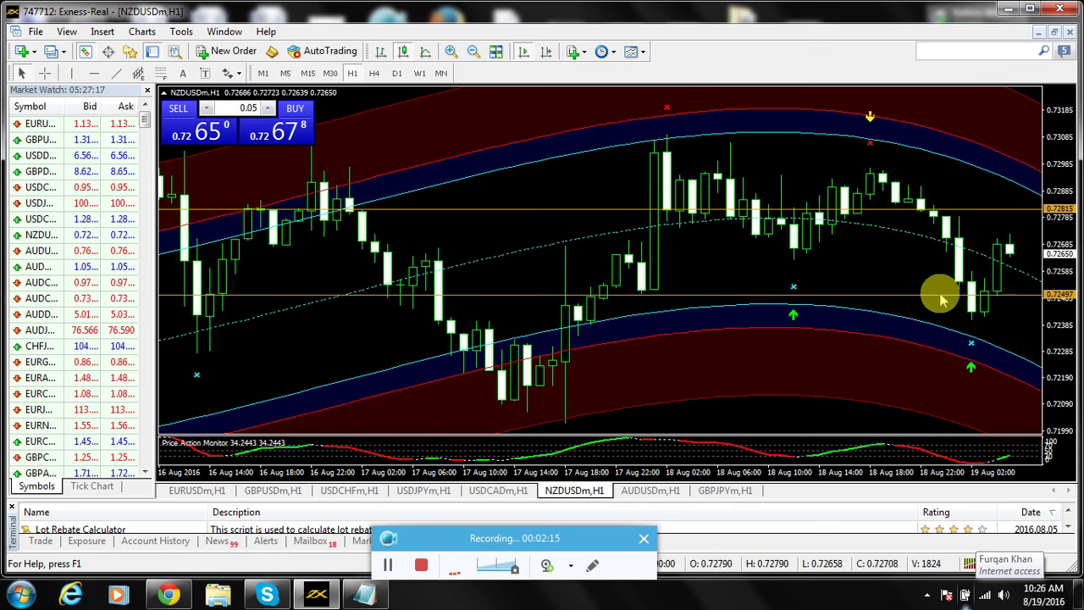
Raise the NZDUSD entry line from 0.72497 to 0.72556.
left_click_drag(926, 297, 929, 281)
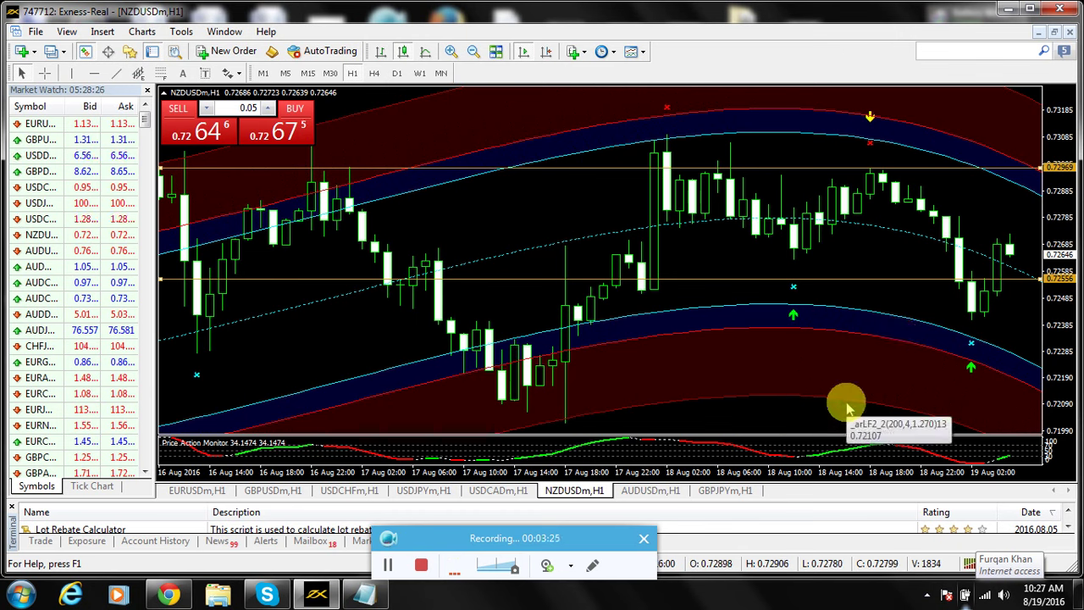
left_click(421, 565)
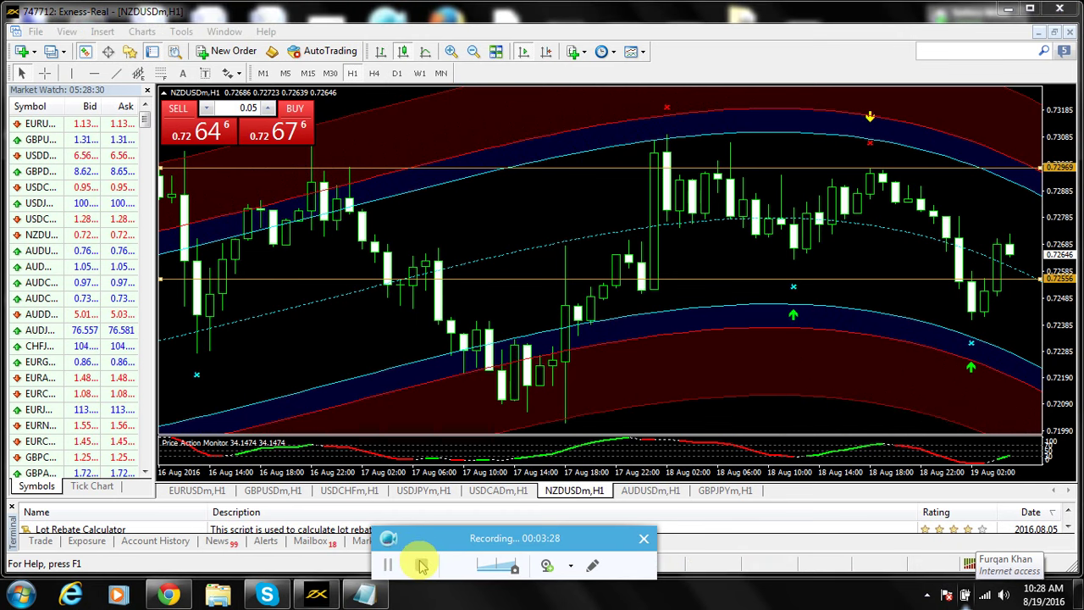